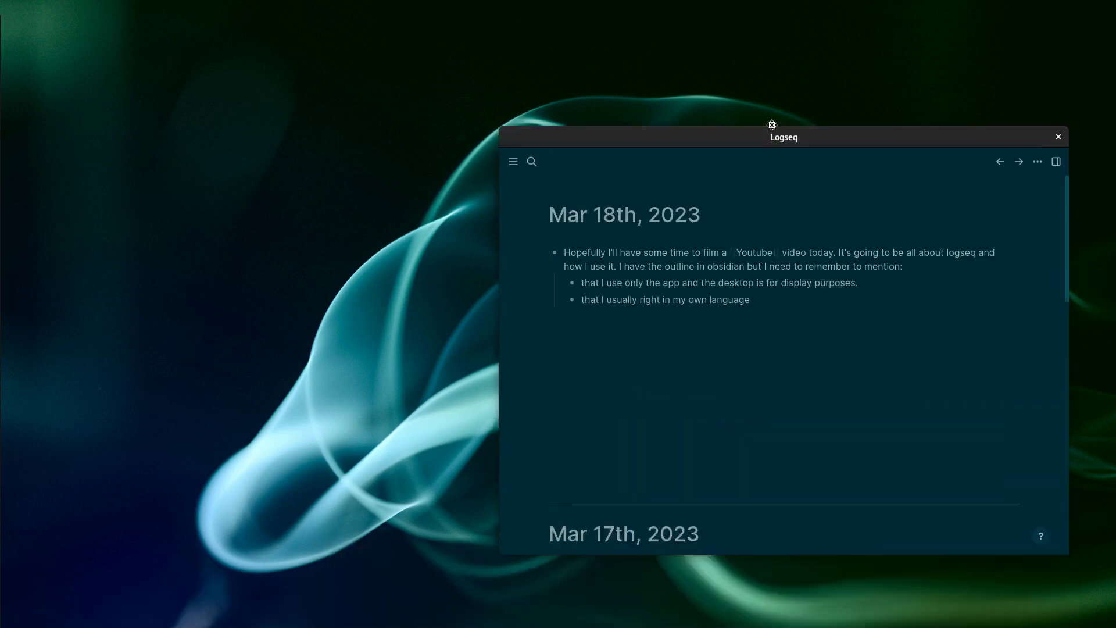
# Maximize the Logseq window, then collapse and re-expand the first block's children twice.
pyautogui.moveTo(777, 119); pyautogui.dragTo(516, 5)
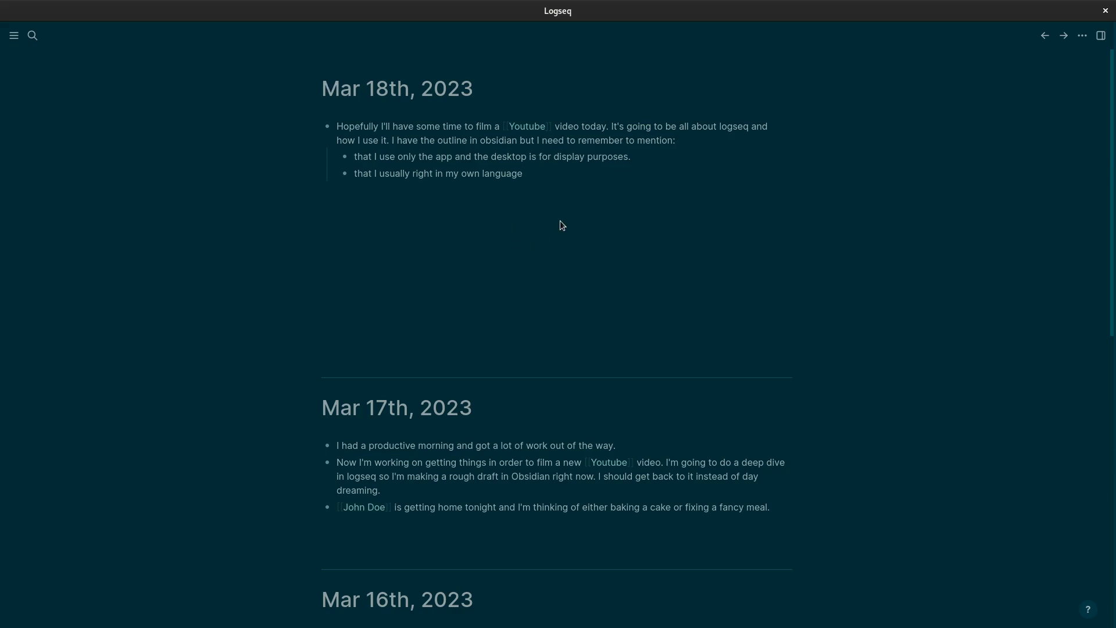
pyautogui.click(319, 126)
pyautogui.click(316, 129)
pyautogui.click(320, 130)
pyautogui.click(321, 130)
# Scroll down the journals through the Mar 17th, 16th and 15th entries.
pyautogui.scroll(-3, 623, 214)
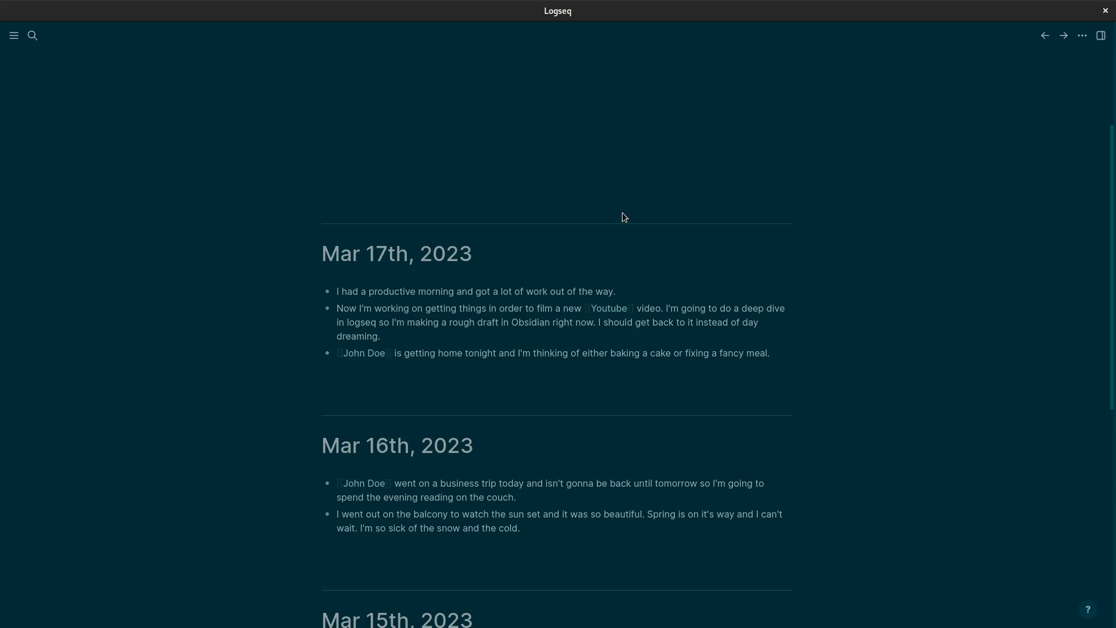
pyautogui.scroll(-4, 622, 216)
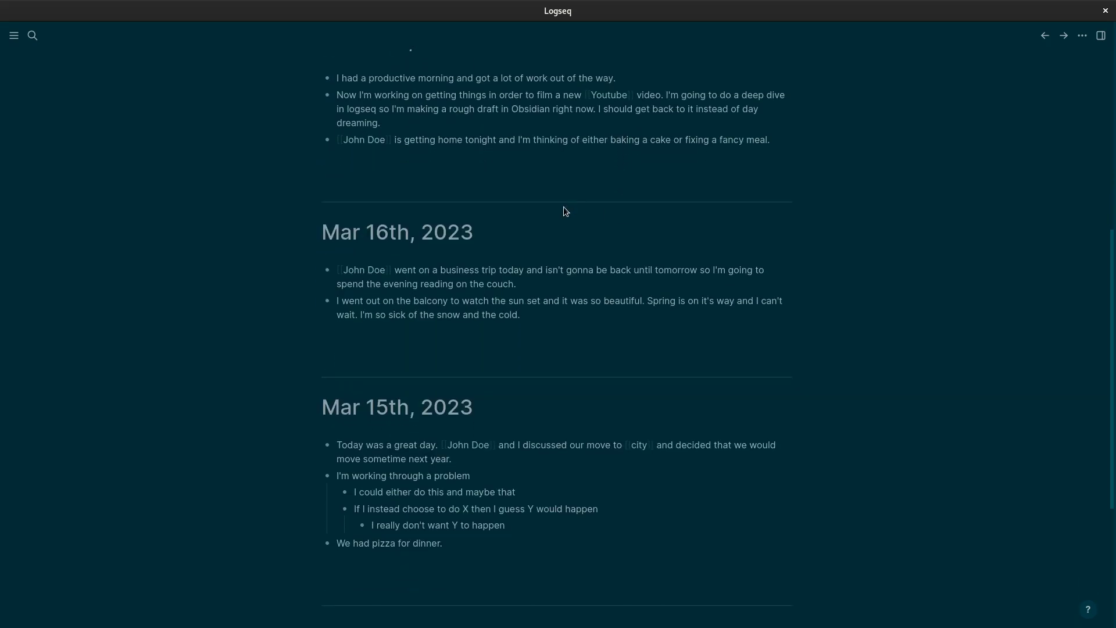
pyautogui.scroll(-1, 564, 209)
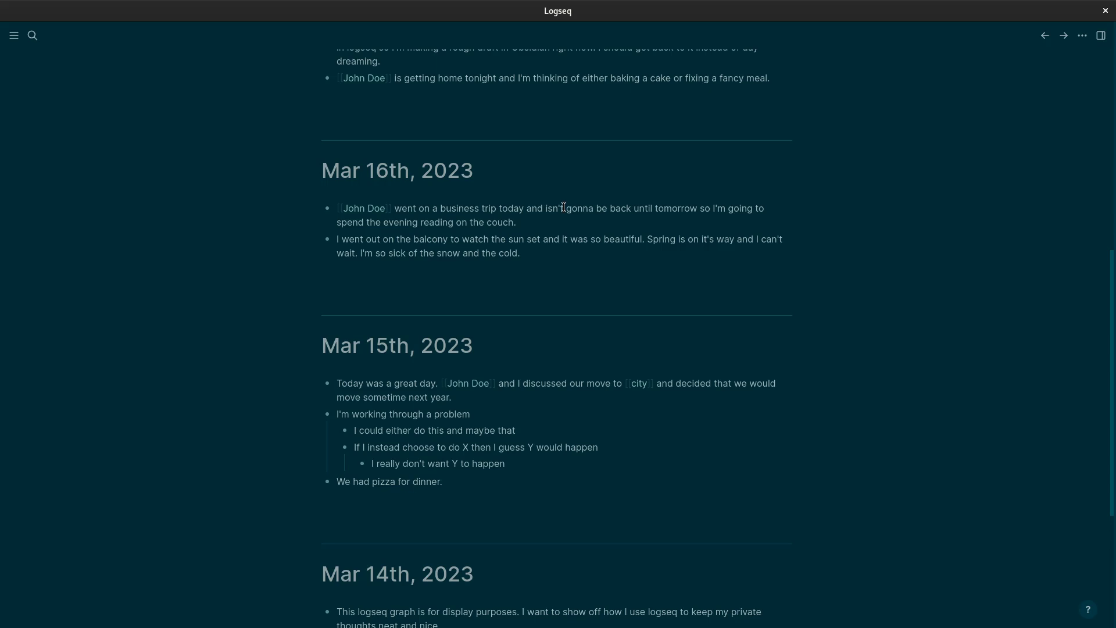
pyautogui.click(363, 209)
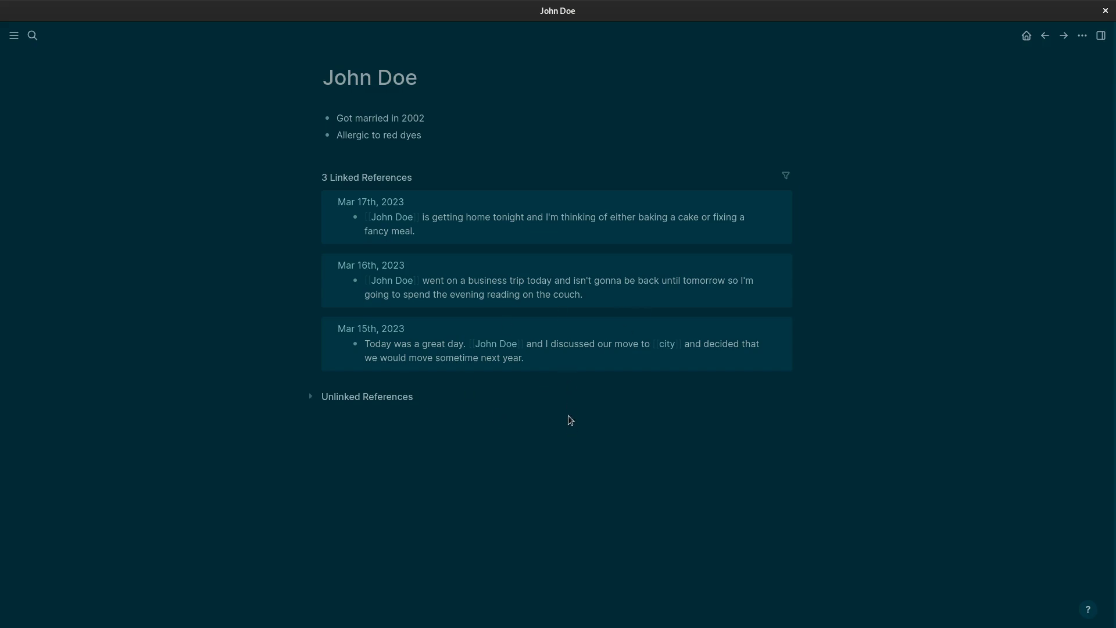
# Back on the journals page, add a Mar 18th bullet with a person's name plus 'made pizza'.
pyautogui.click(1025, 36)
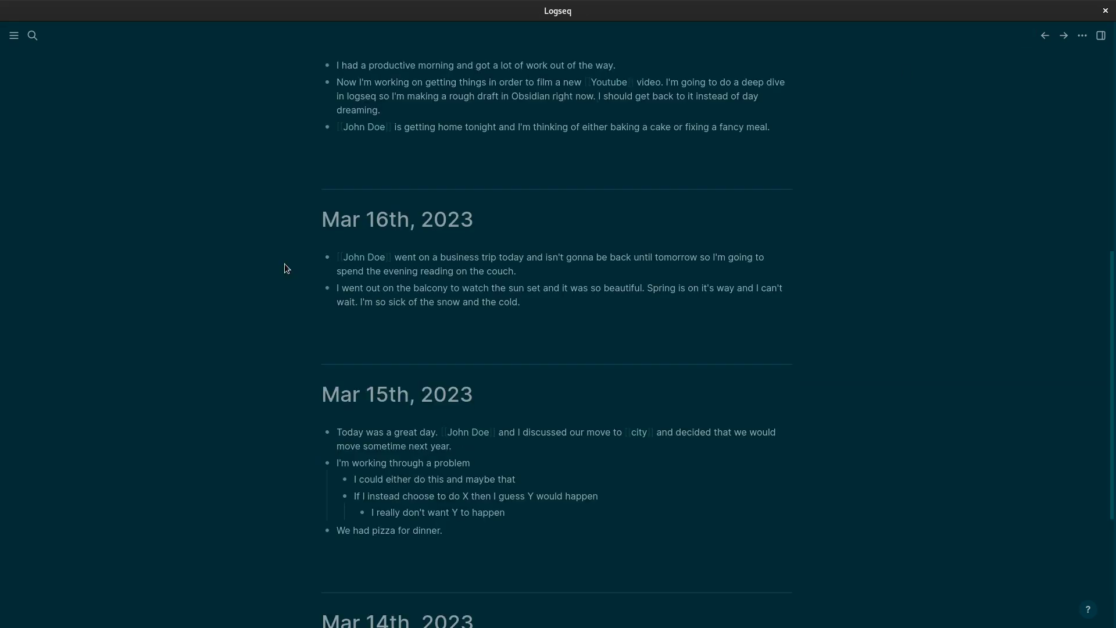
pyautogui.scroll(8, 388, 137)
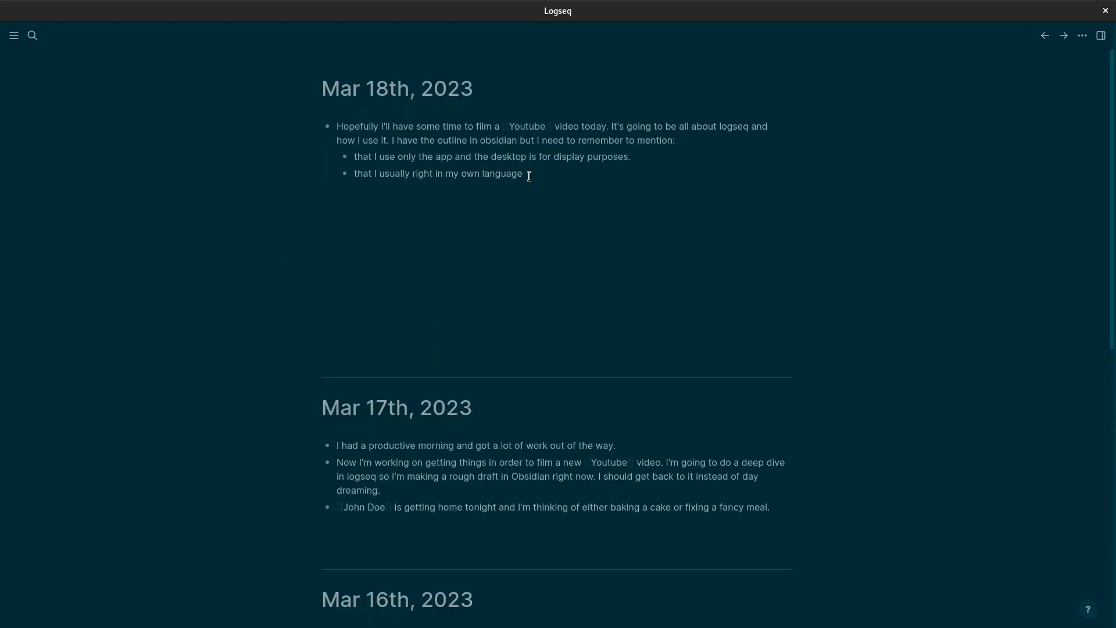
pyautogui.click(529, 174)
pyautogui.write('John D')
pyautogui.write('oe')
pyautogui.write(' i')
pyautogui.write('made ')
pyautogui.write('pi')
pyautogui.write('zza')
pyautogui.click(354, 508)
pyautogui.click(309, 397)
# Start a new block below the pizza note and scroll through the slash-command menu's sections.
pyautogui.click(509, 205)
pyautogui.scroll(-3, 448, 343)
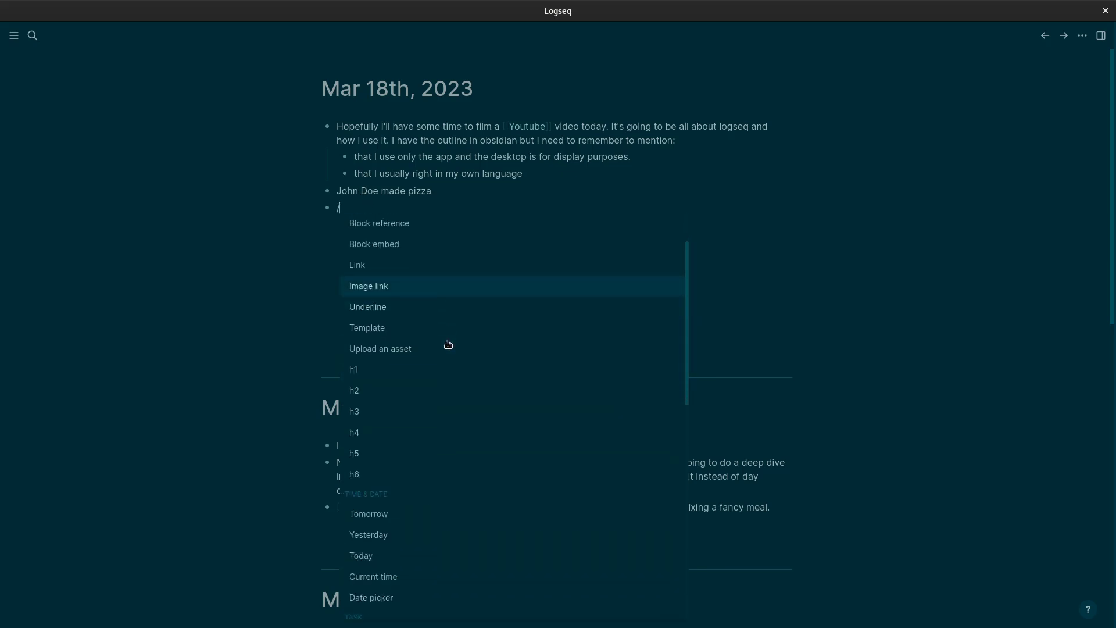
pyautogui.scroll(-5, 447, 344)
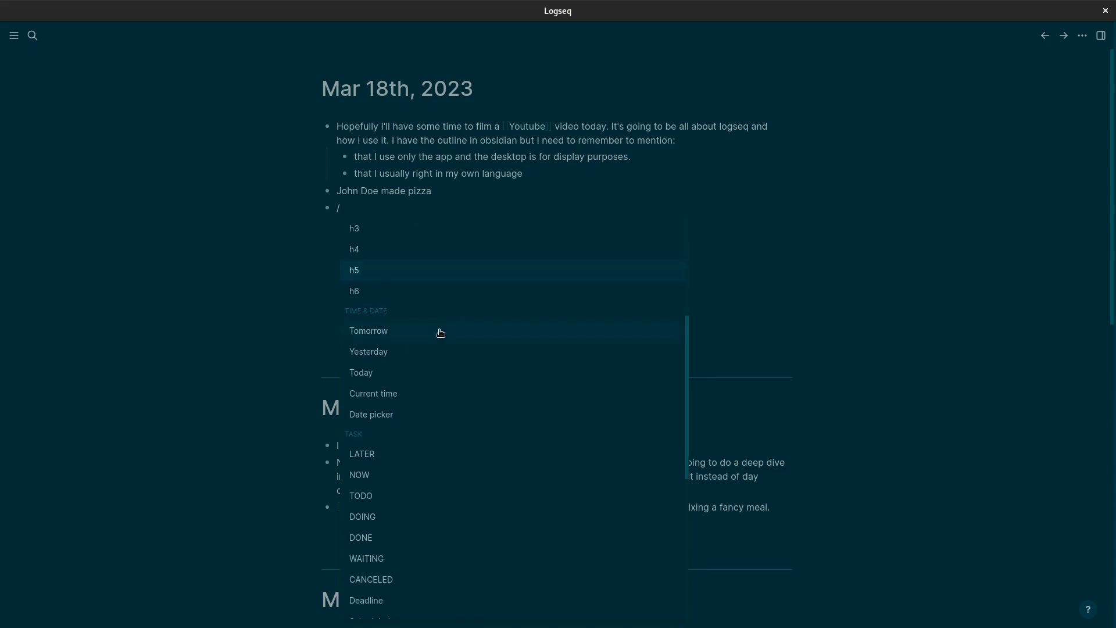
pyautogui.scroll(-3, 471, 325)
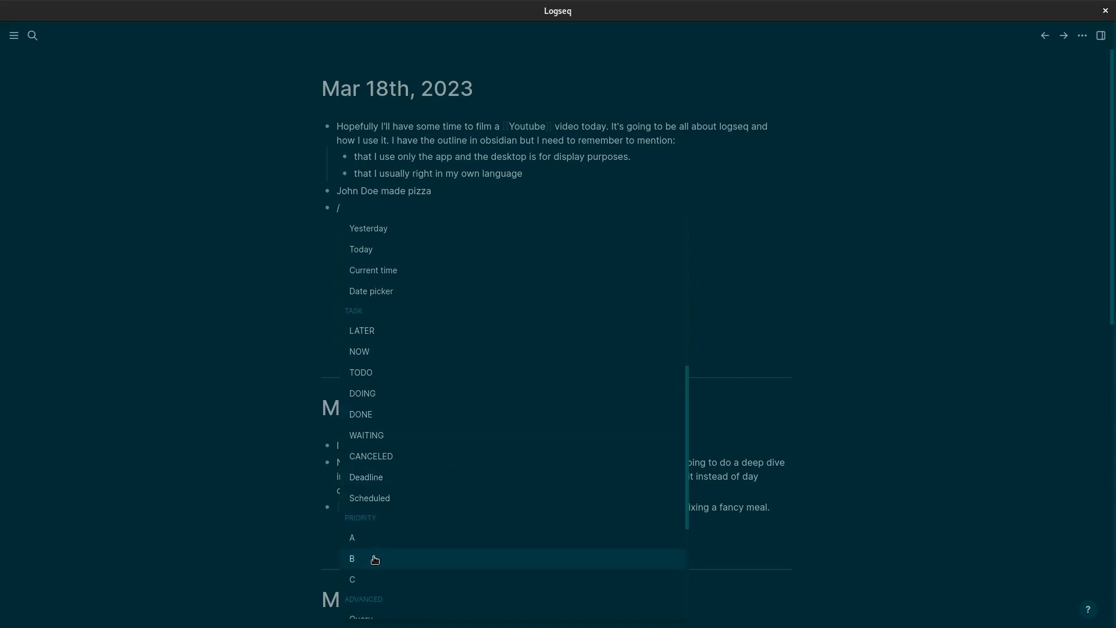
pyautogui.scroll(-4, 411, 498)
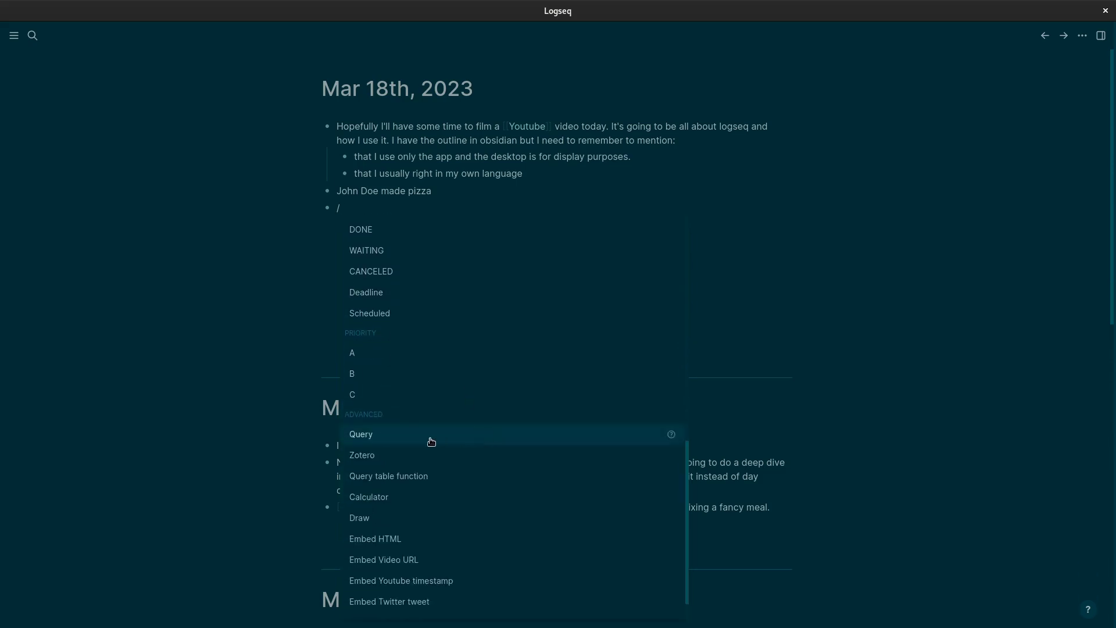
pyautogui.scroll(-1, 442, 436)
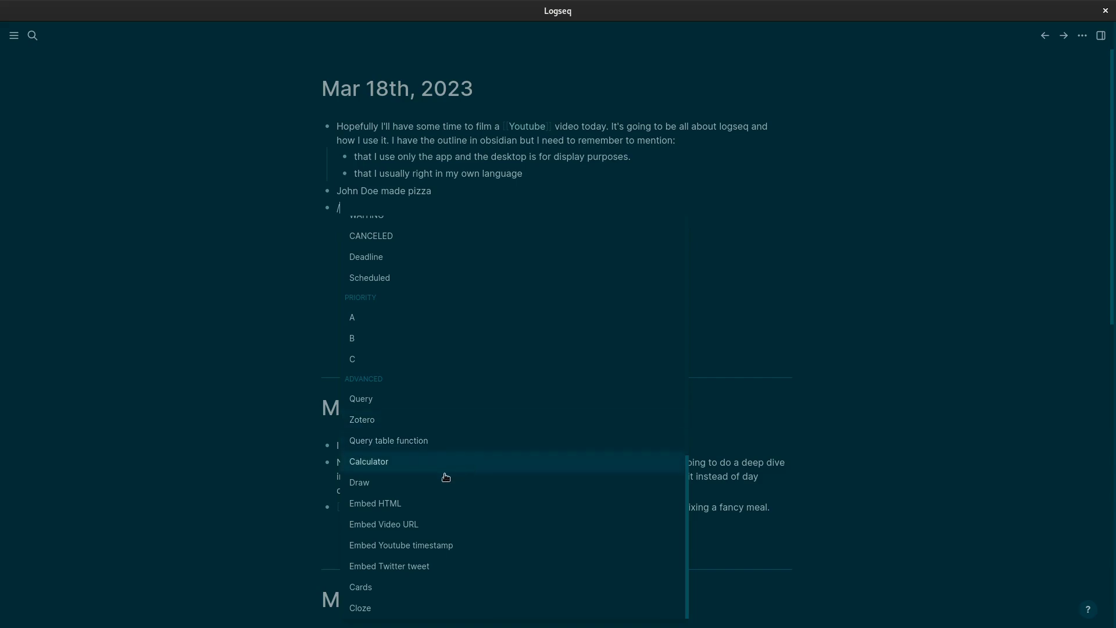
pyautogui.scroll(-1, 443, 472)
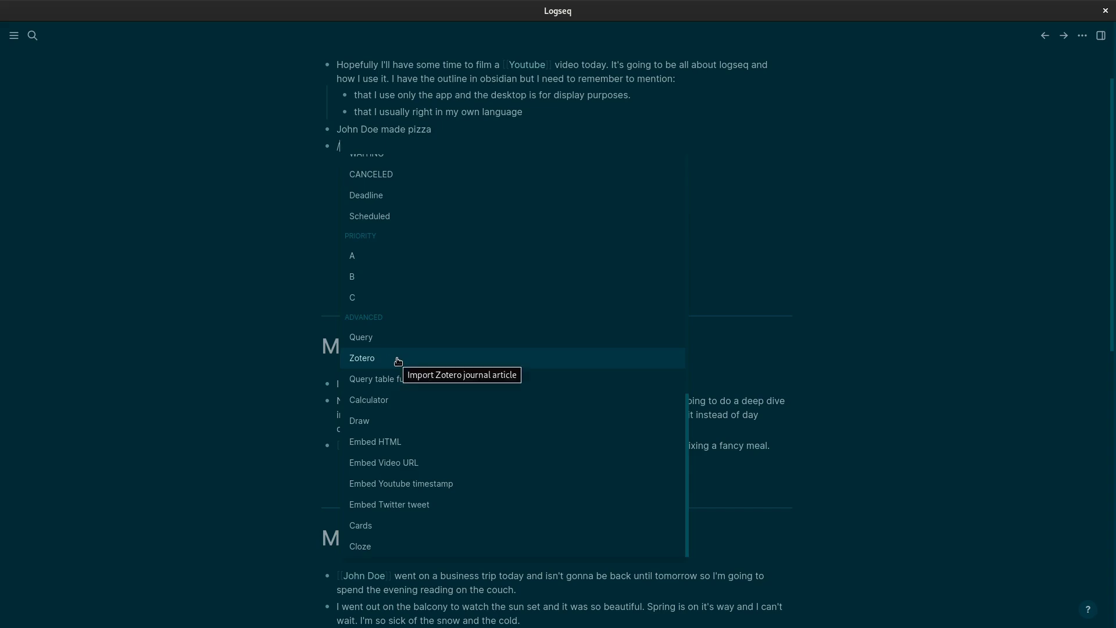
pyautogui.scroll(10, 399, 361)
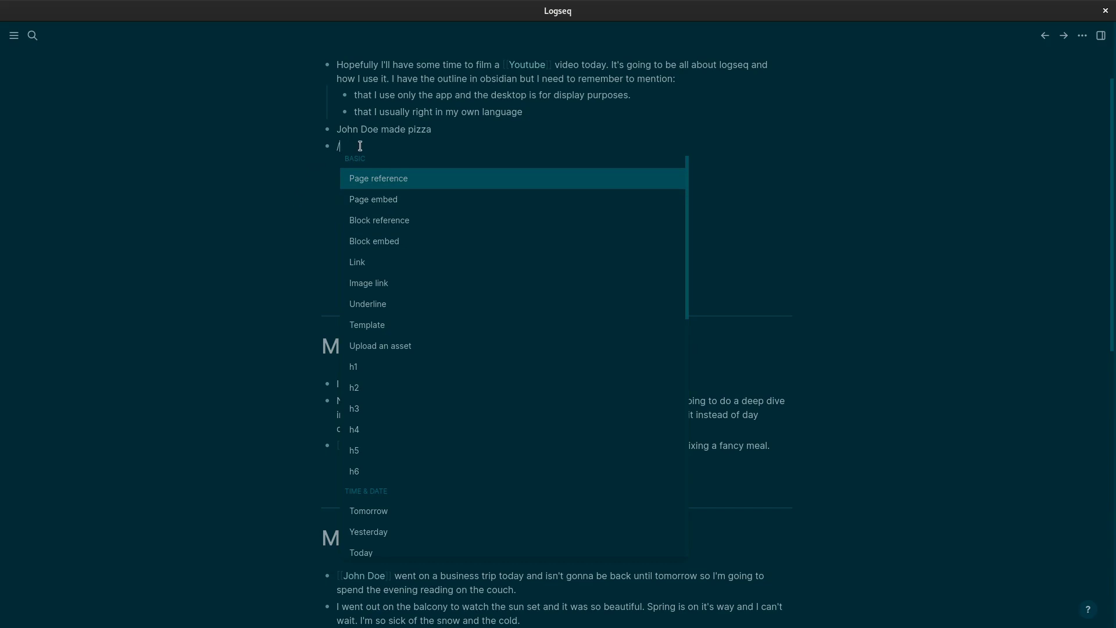
# Dismiss the slash-command suggestions popup.
pyautogui.click(443, 130)
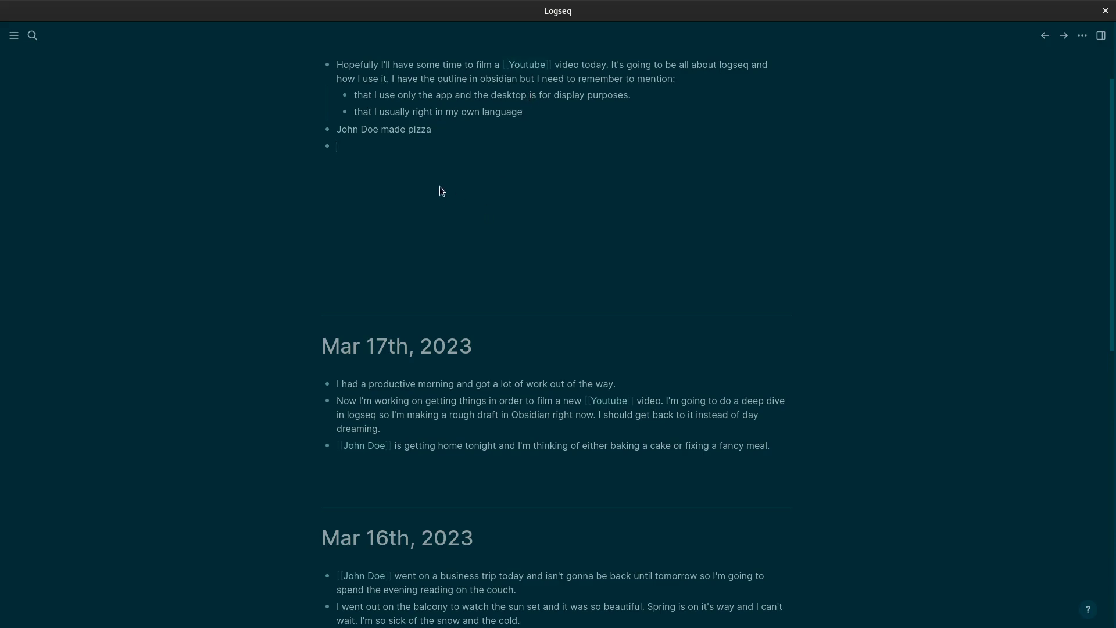
pyautogui.scroll(1, 440, 186)
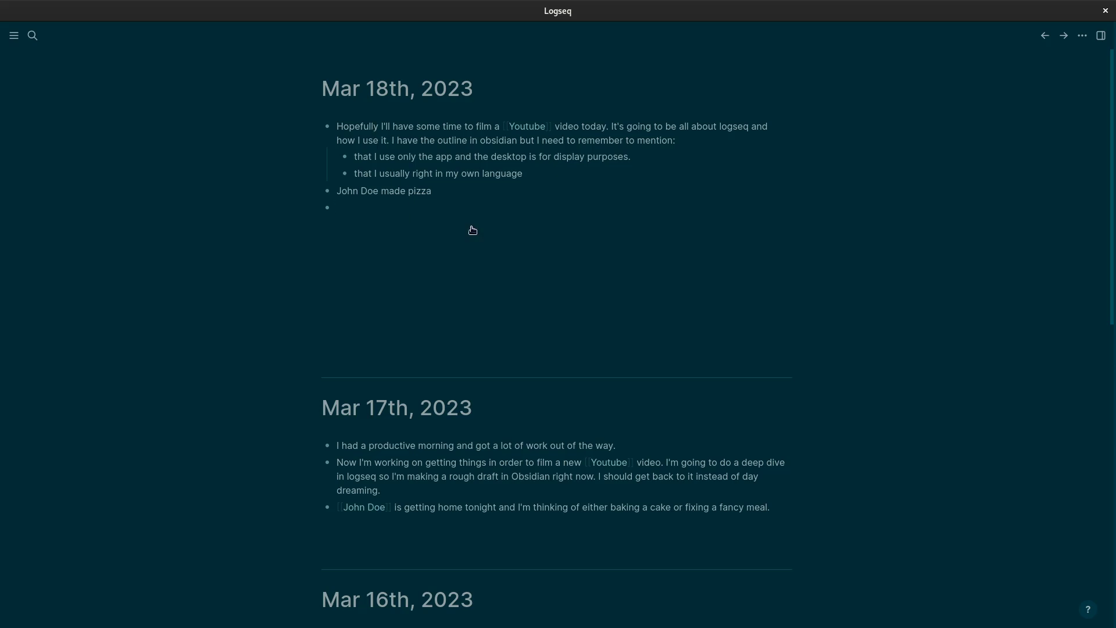
pyautogui.scroll(-3, 474, 219)
pyautogui.scroll(-3, 478, 210)
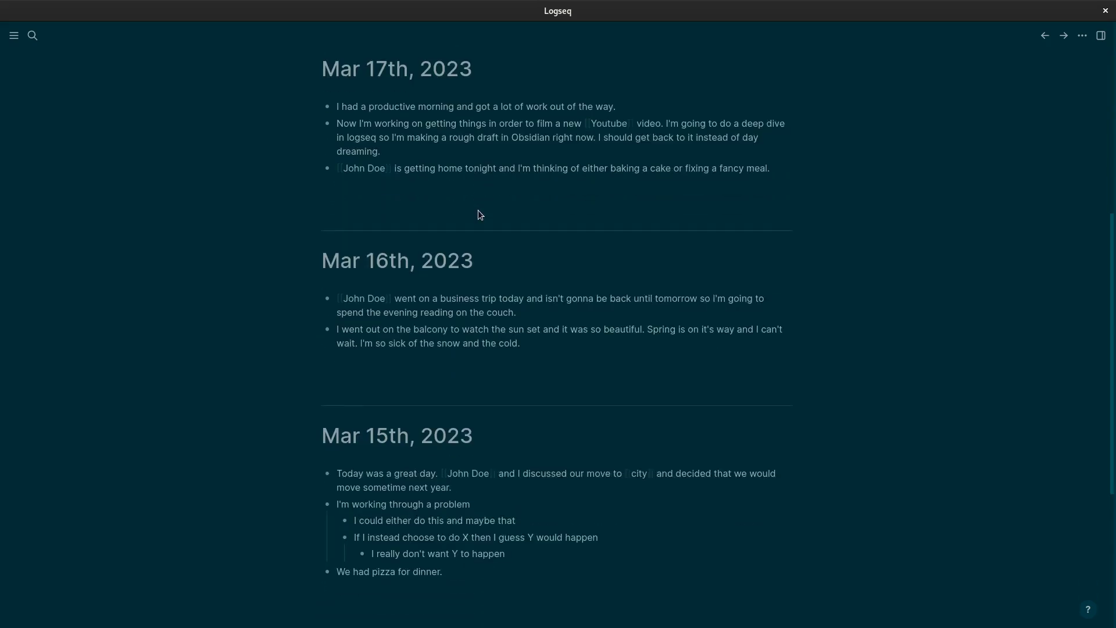
pyautogui.scroll(-5, 478, 210)
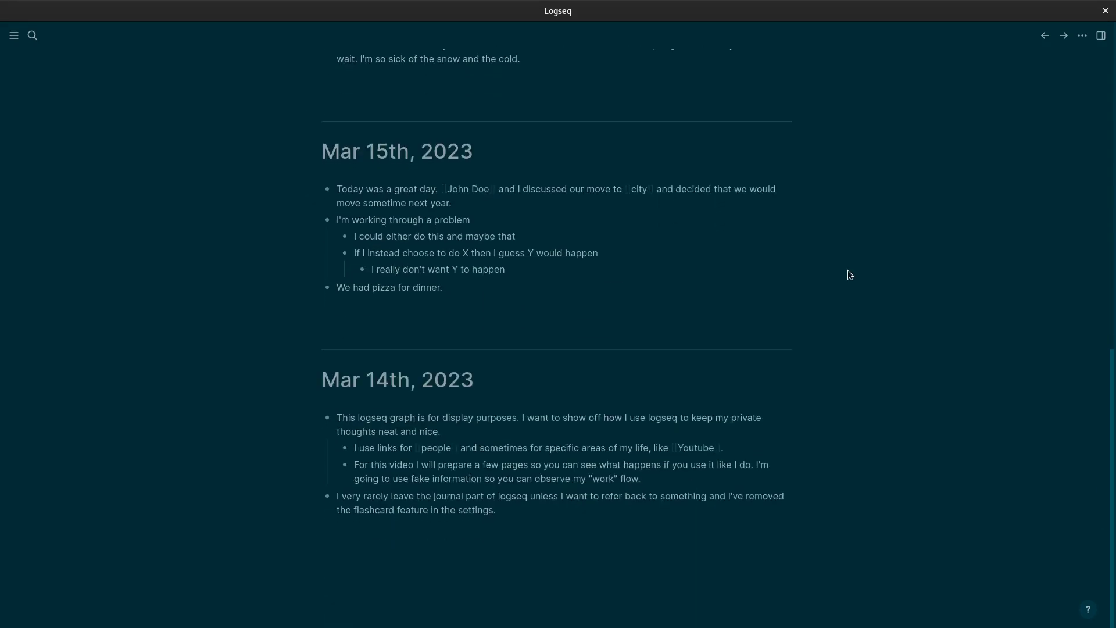
pyautogui.scroll(7, 848, 269)
pyautogui.scroll(3, 848, 271)
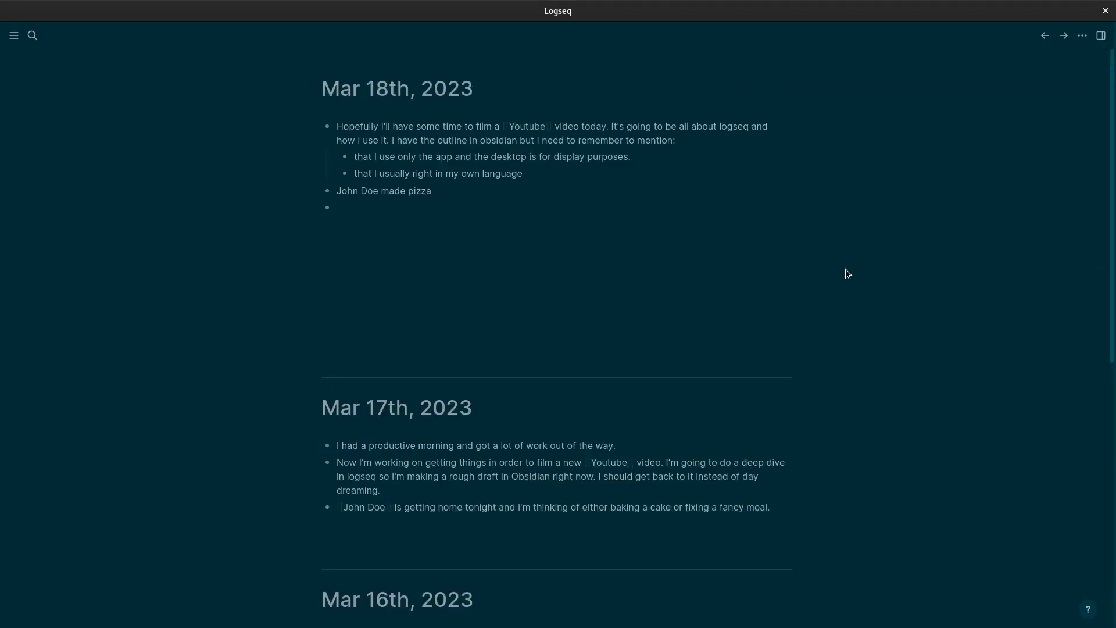